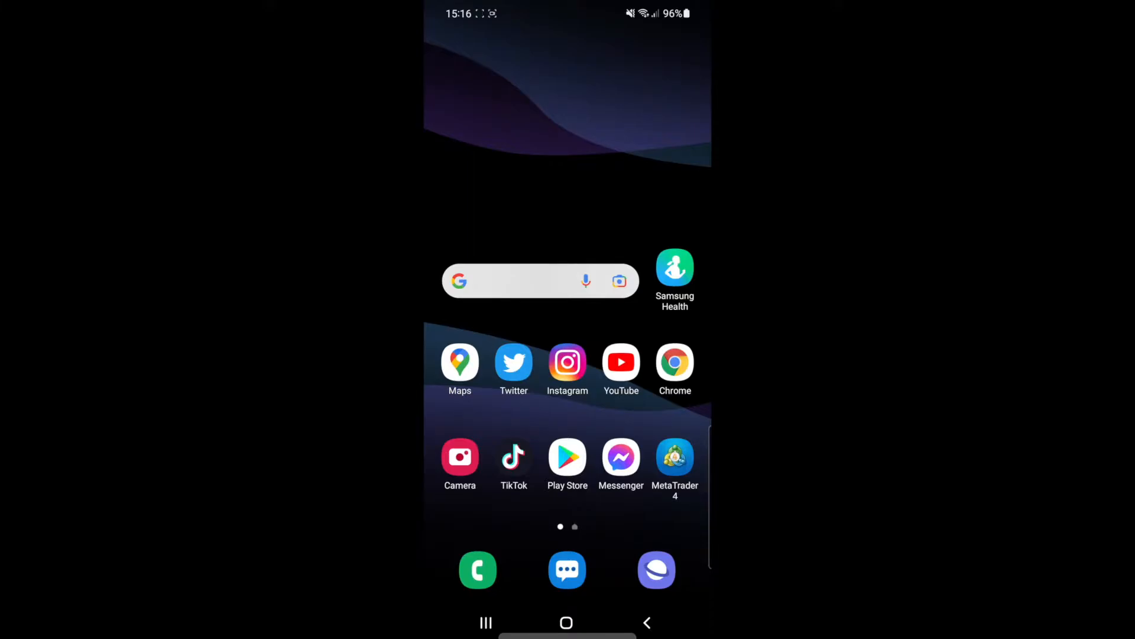
Launch Twitter and reach Settings and privacy through the profile drawer.
{"action": "left_click", "coordinate": [514, 361]}
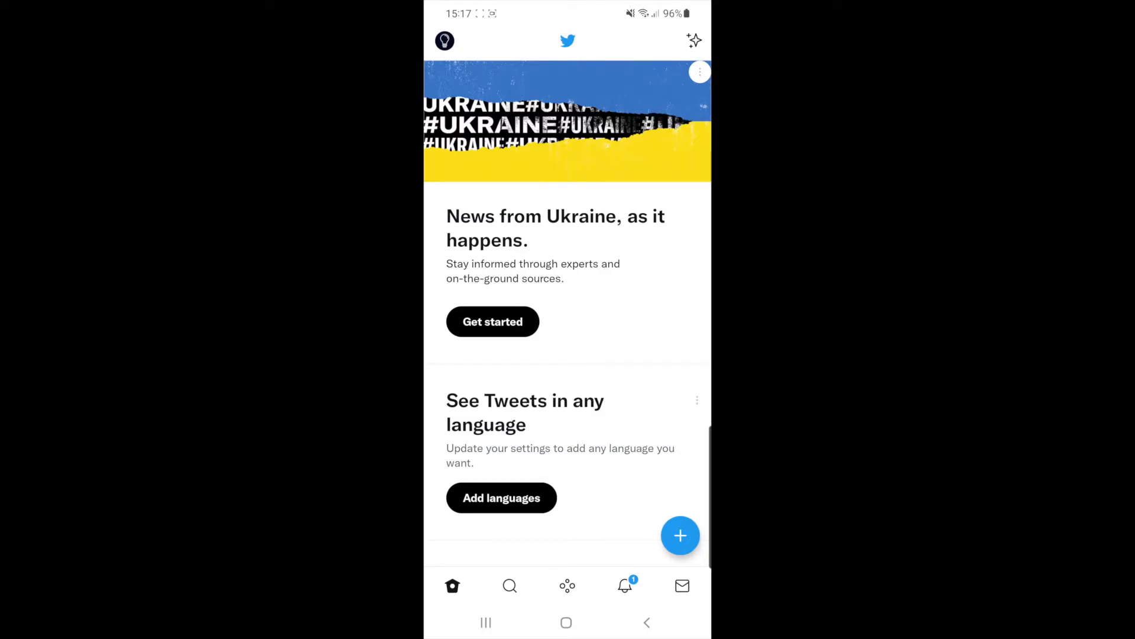
{"action": "left_click", "coordinate": [444, 40]}
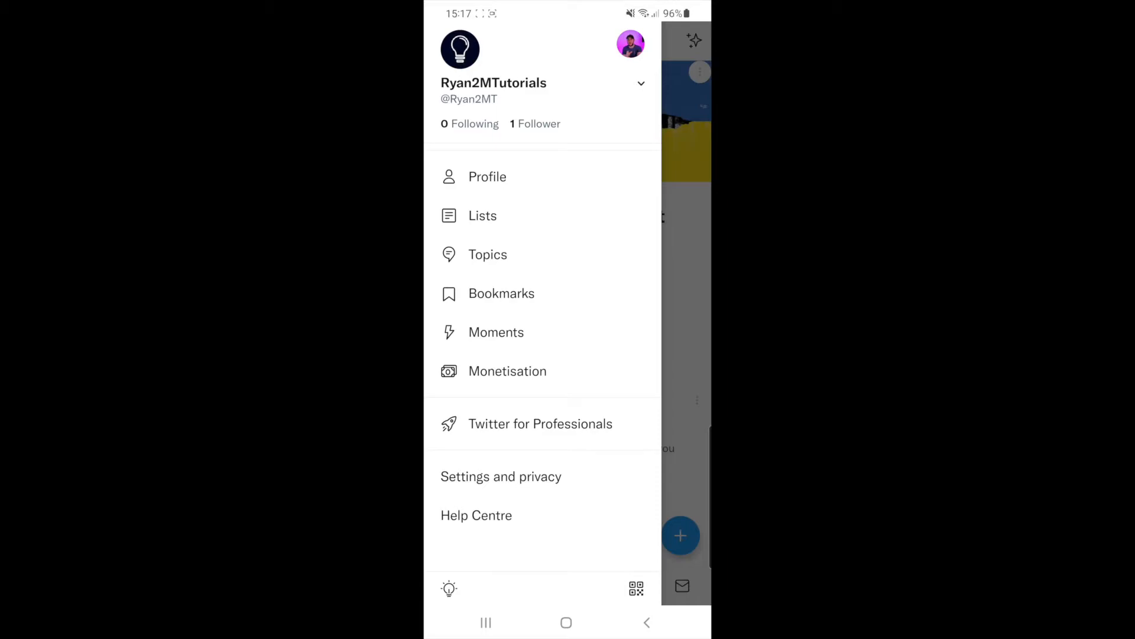
{"action": "left_click", "coordinate": [501, 476]}
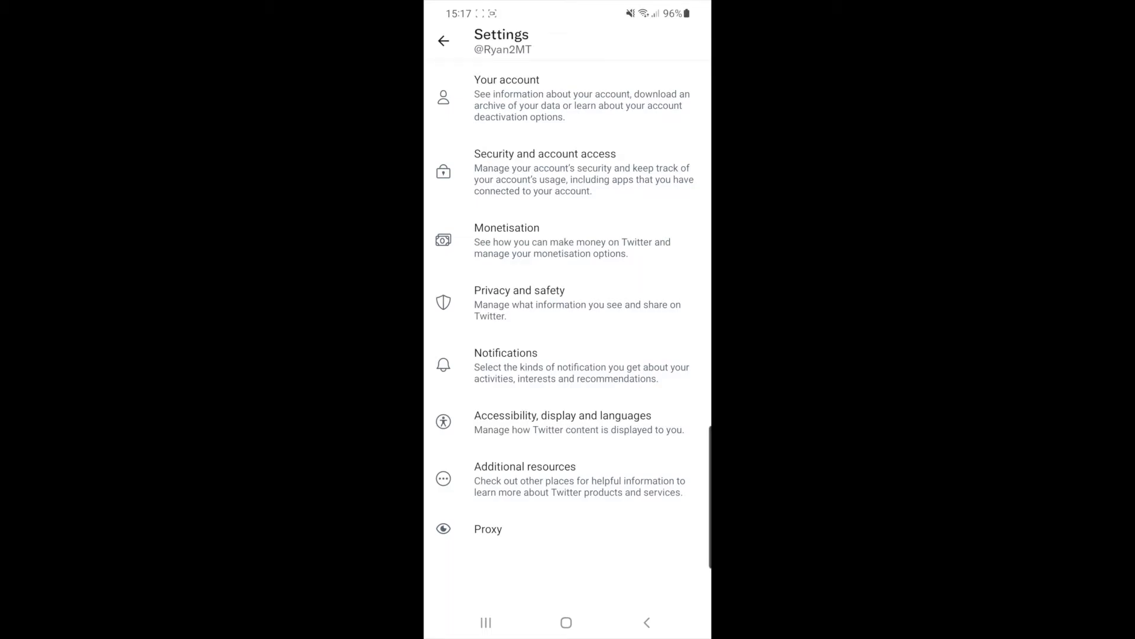
Turn off Media previews under Accessibility, display and languages > Display and sound.
{"action": "left_click", "coordinate": [563, 421]}
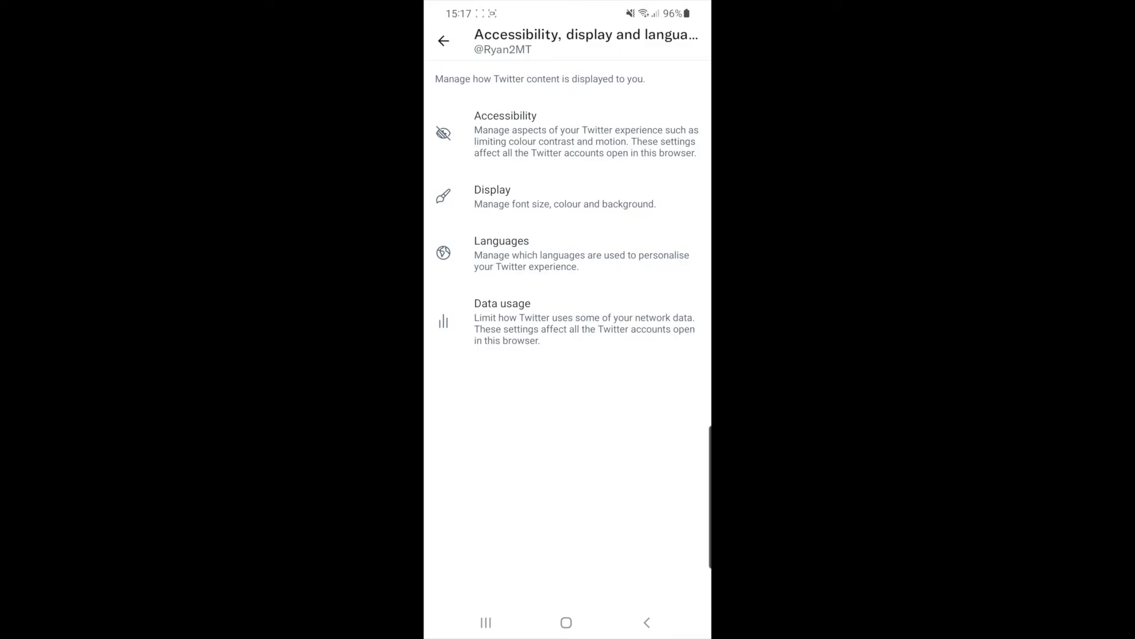
{"action": "left_click", "coordinate": [492, 196]}
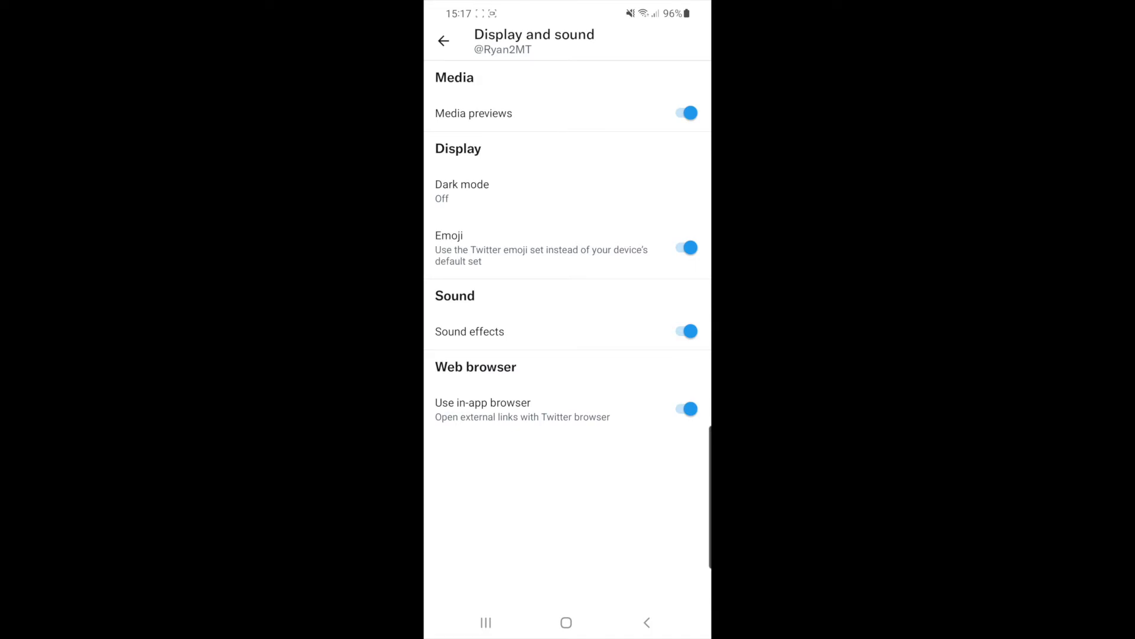
{"action": "left_click", "coordinate": [686, 113]}
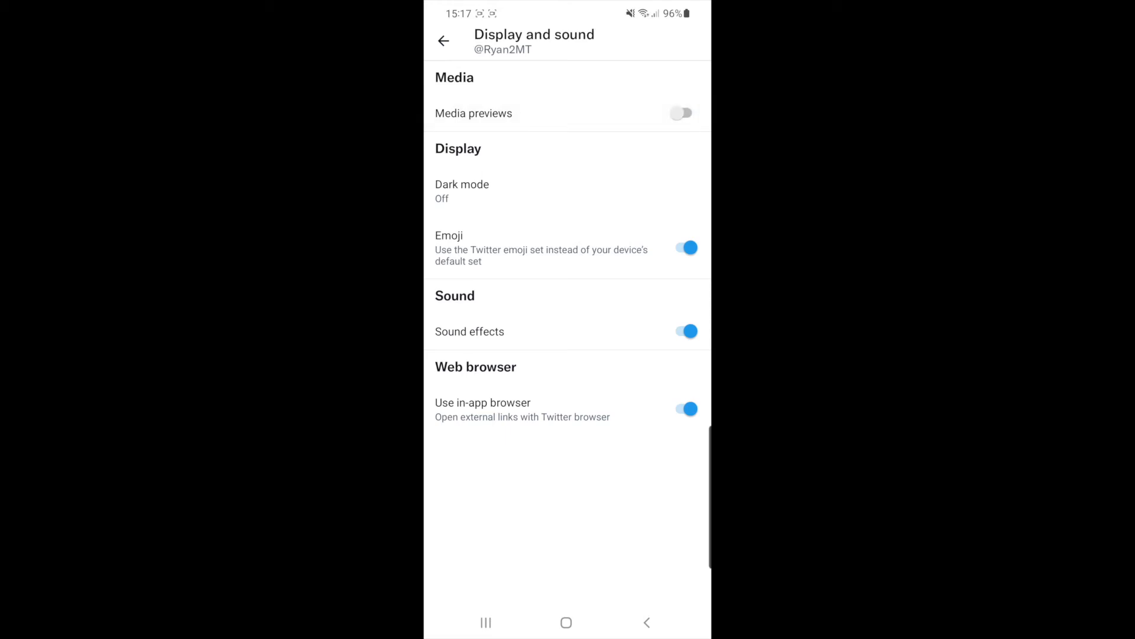